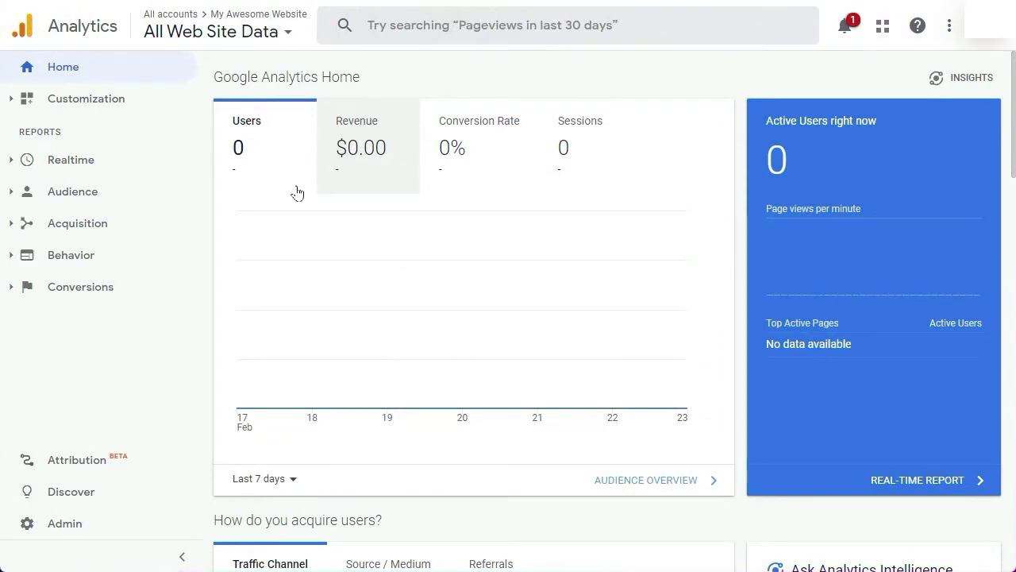
# - In the property's Search Console settings, add googlemerchandisestore.com as the linked Search Console site
pyautogui.click(87, 531)
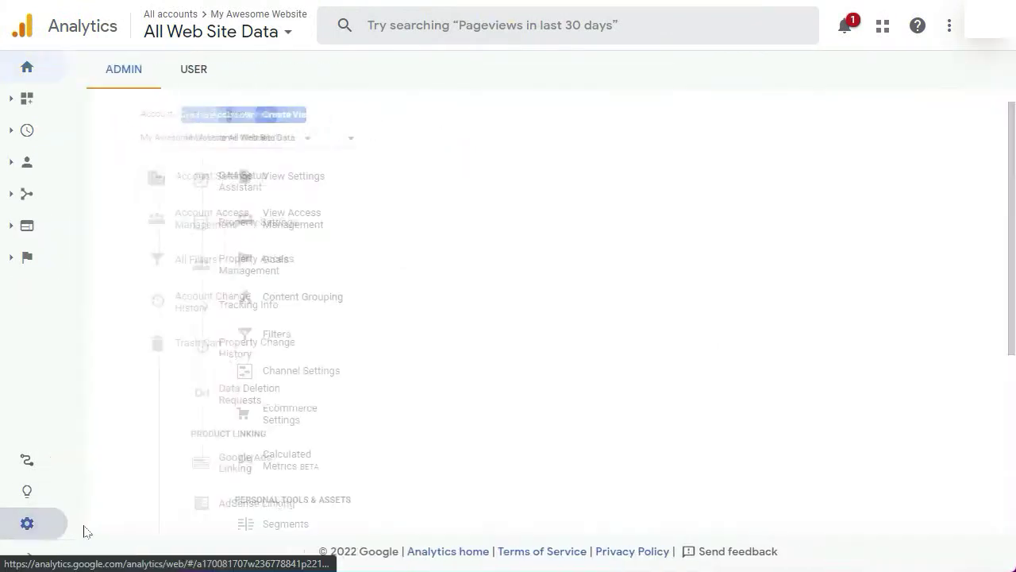
pyautogui.click(509, 214)
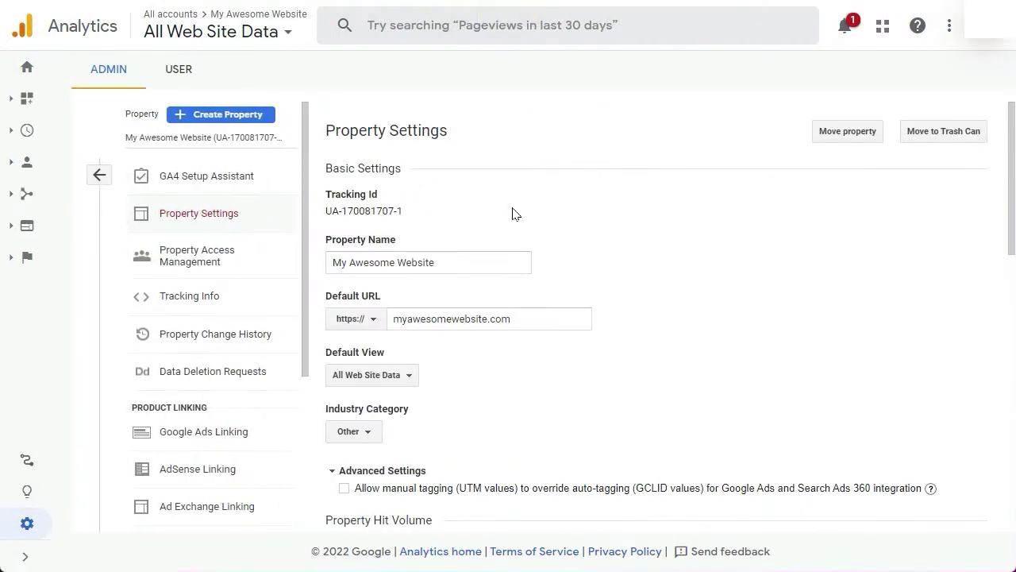
pyautogui.scroll(-10, 651, 227)
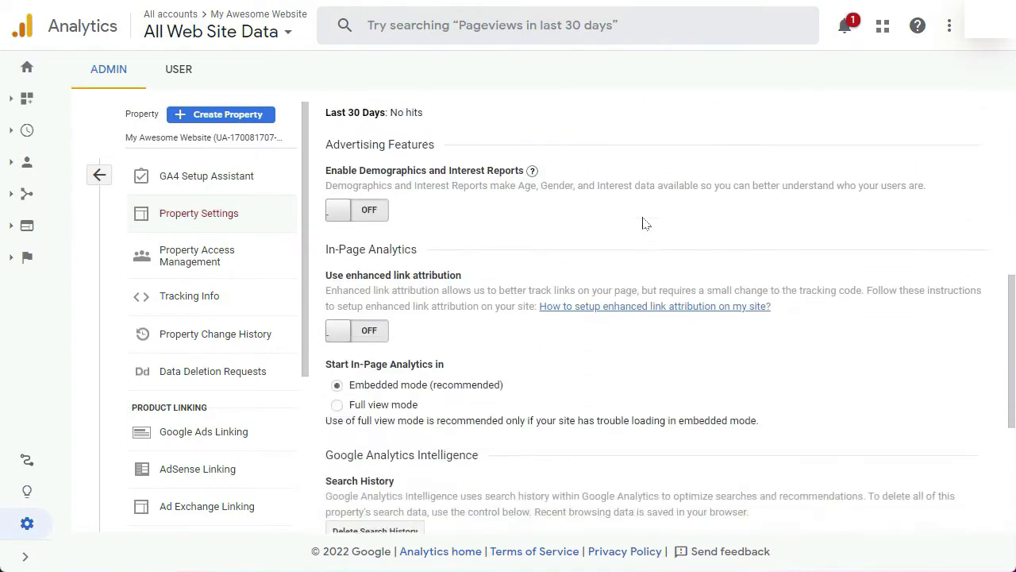
pyautogui.click(389, 315)
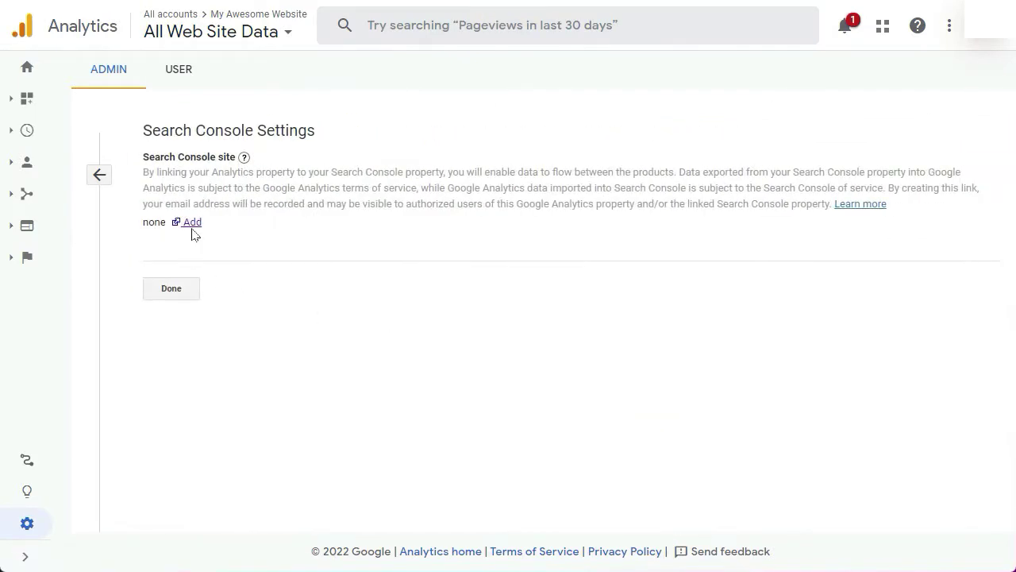
pyautogui.click(194, 225)
pyautogui.click(357, 260)
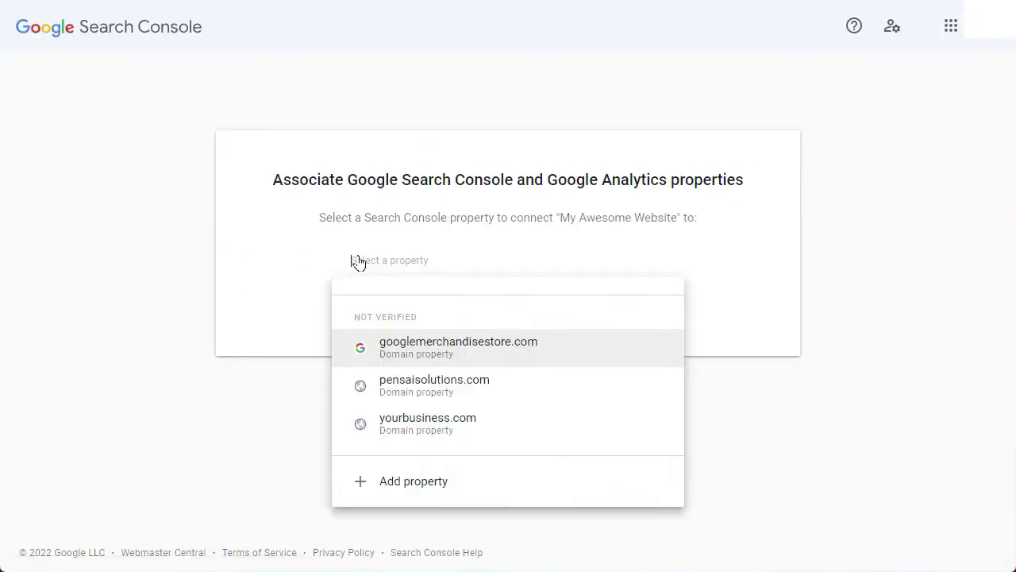
pyautogui.click(420, 356)
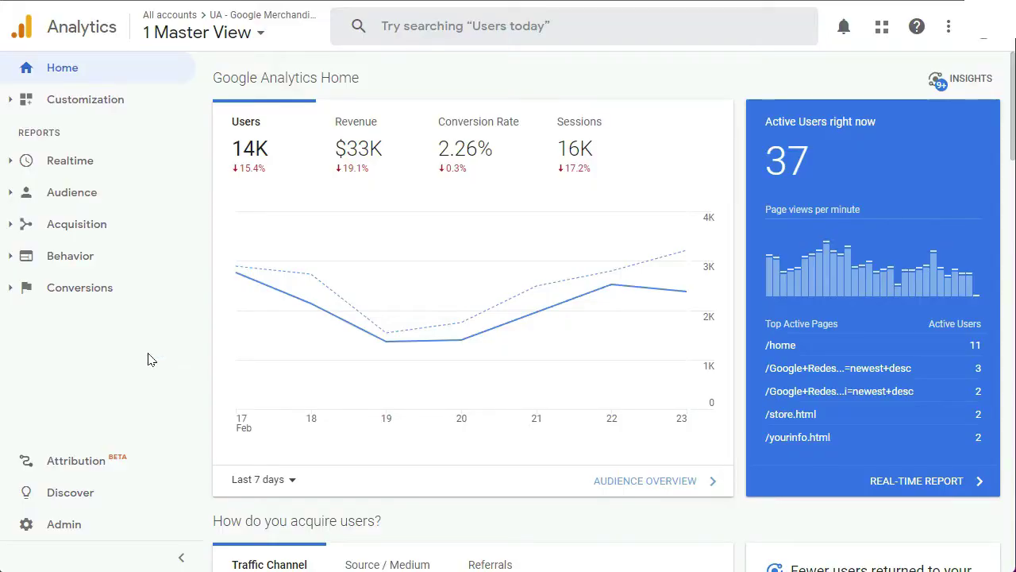
# - Open Acquisition > Search Console > Queries and scroll down to the queries table
pyautogui.click(114, 223)
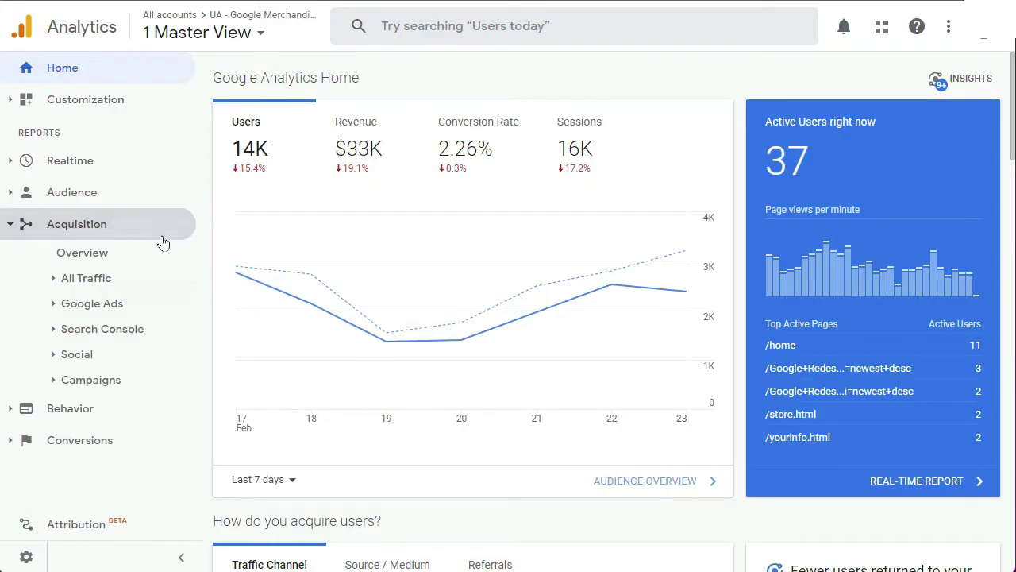
pyautogui.click(112, 330)
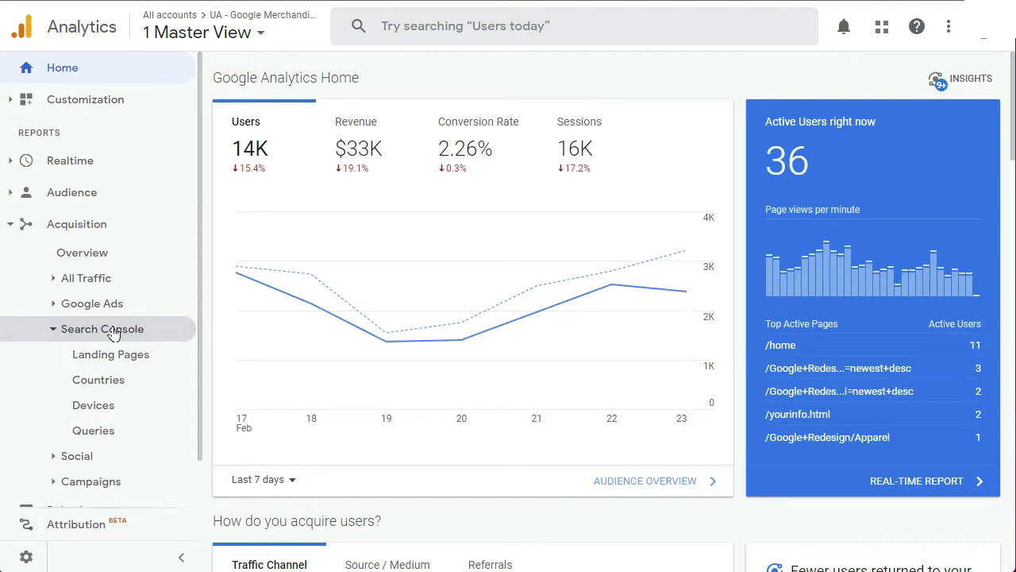
pyautogui.click(113, 436)
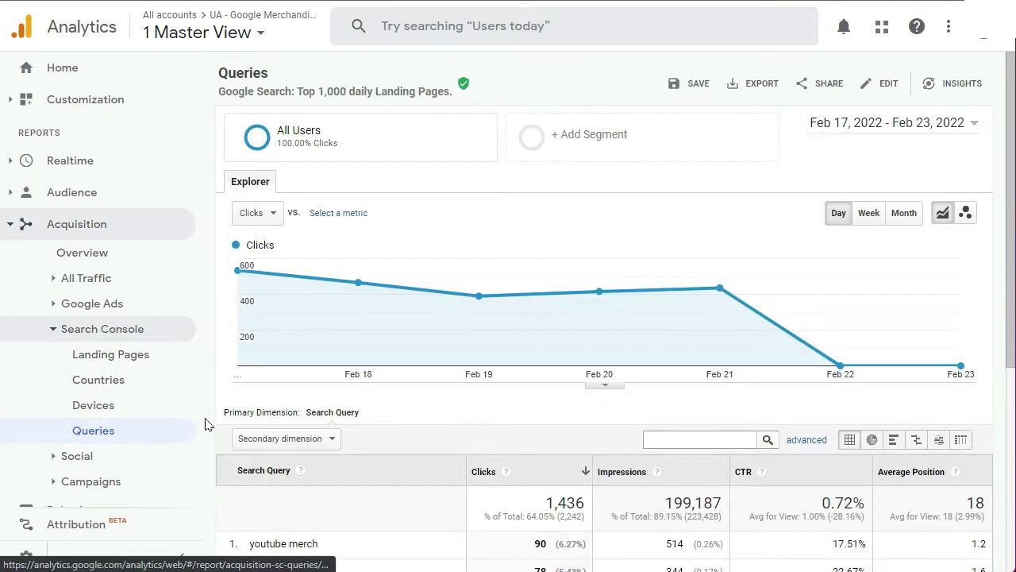
pyautogui.scroll(-1, 206, 425)
pyautogui.scroll(-4, 207, 425)
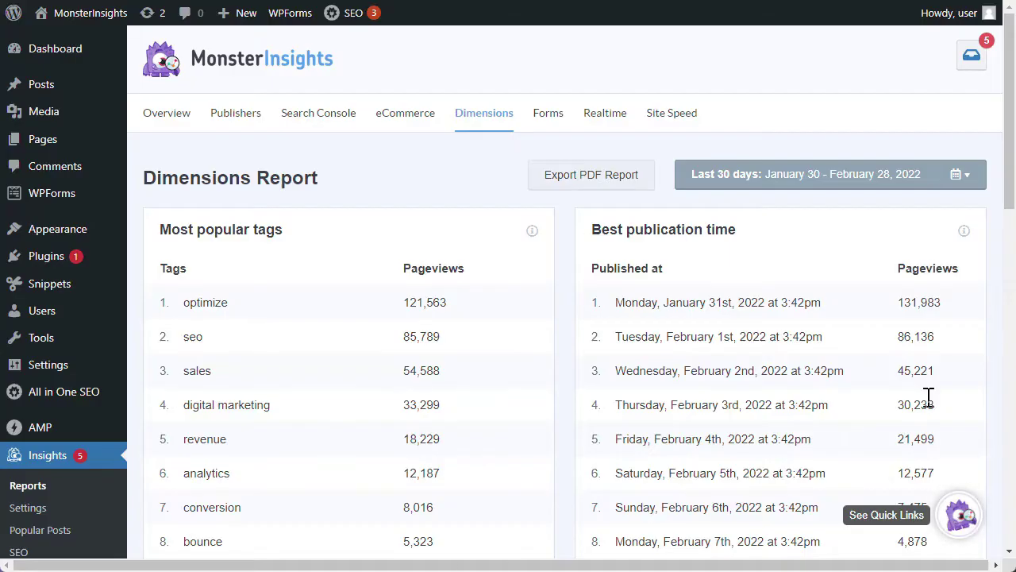
# - Scroll through the Dimensions report's tags, categories and post types panels
pyautogui.scroll(-1, 1002, 352)
pyautogui.scroll(-10, 565, 299)
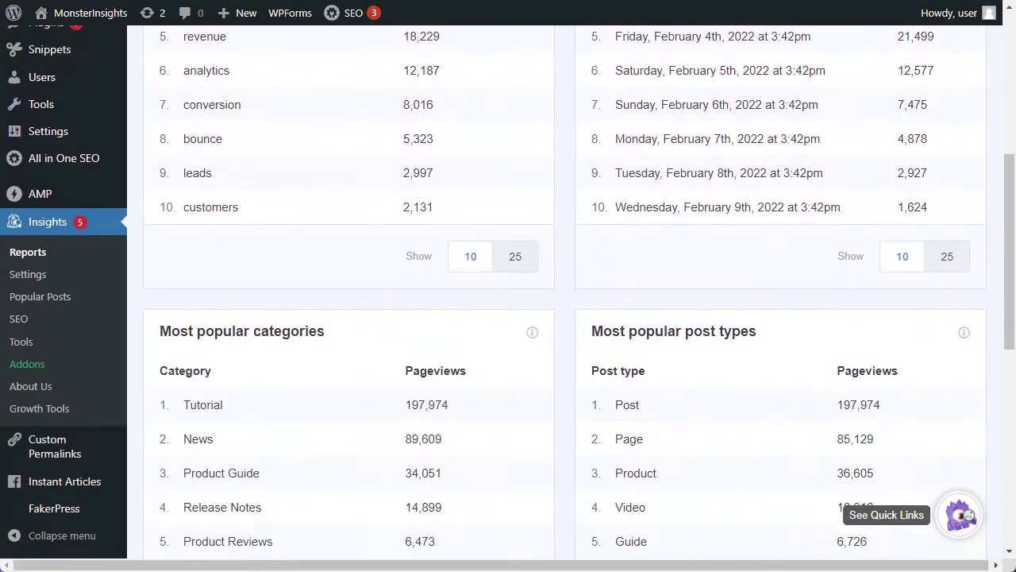
pyautogui.scroll(-2, 565, 298)
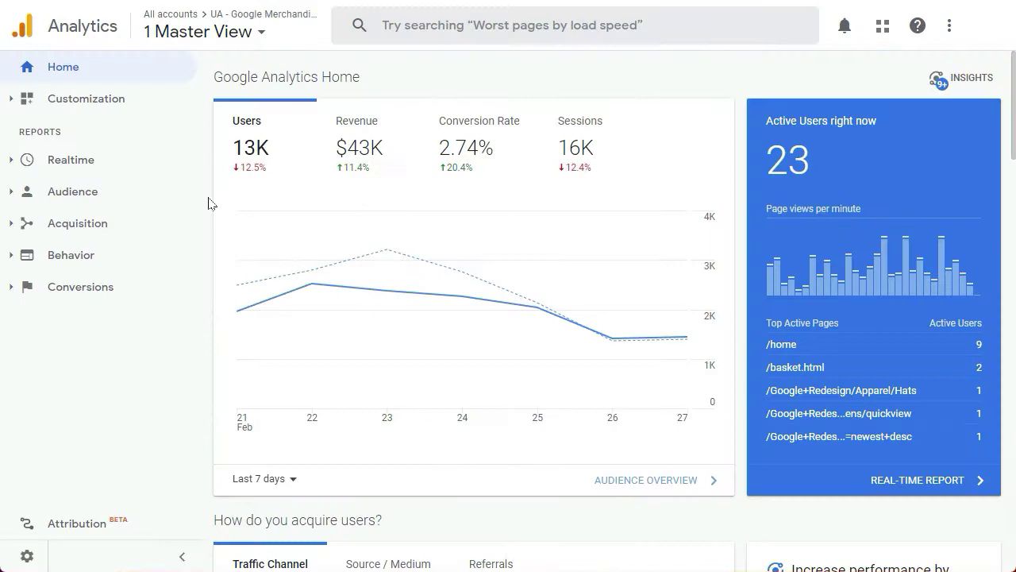
# - Open the Acquisition > All Traffic > Referrals report
pyautogui.click(28, 232)
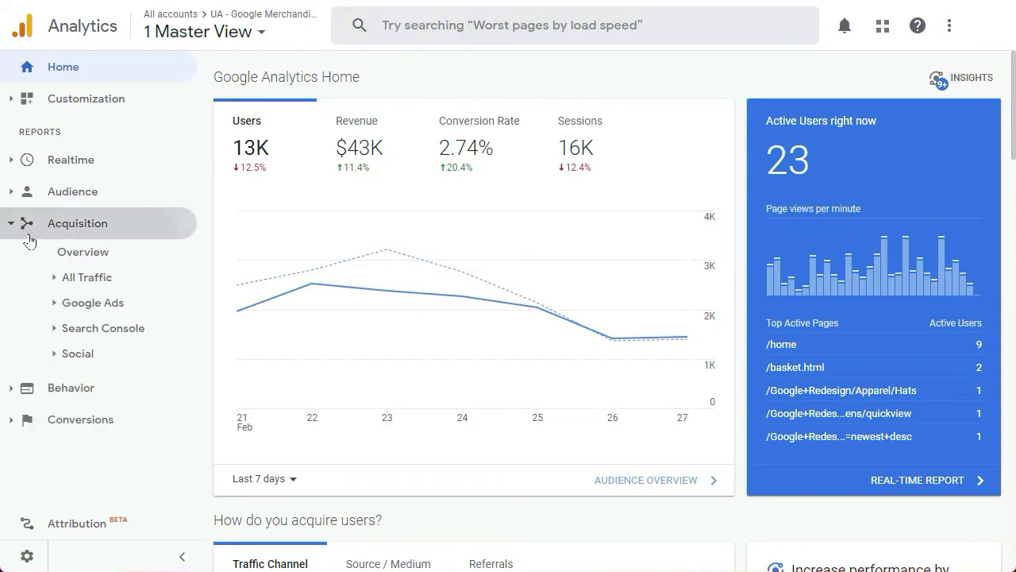
pyautogui.click(88, 277)
pyautogui.click(117, 380)
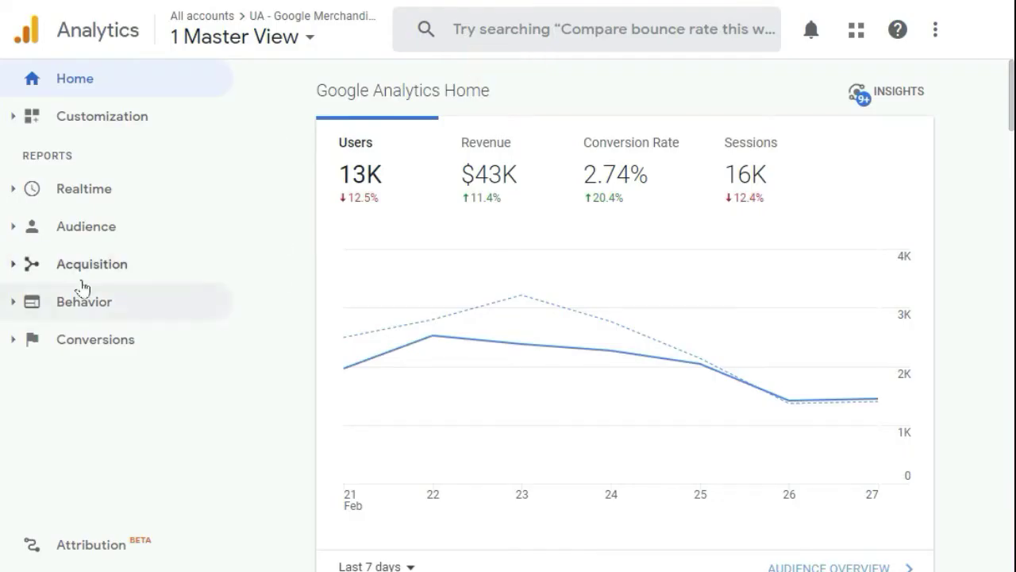
# - Open Acquisition > Search Console > Landing Pages and scroll down to its data table
pyautogui.click(79, 279)
pyautogui.click(87, 388)
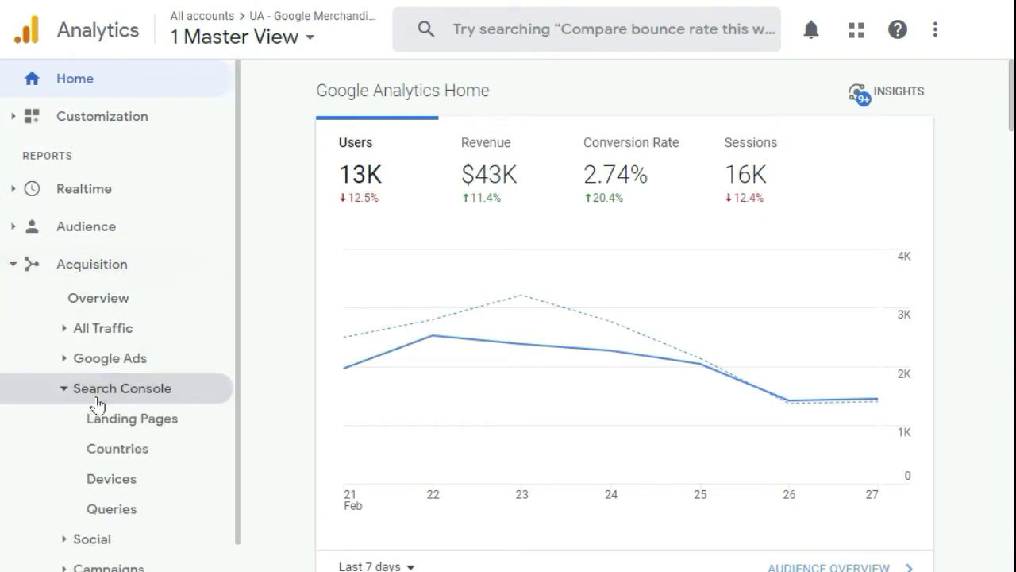
pyautogui.click(123, 419)
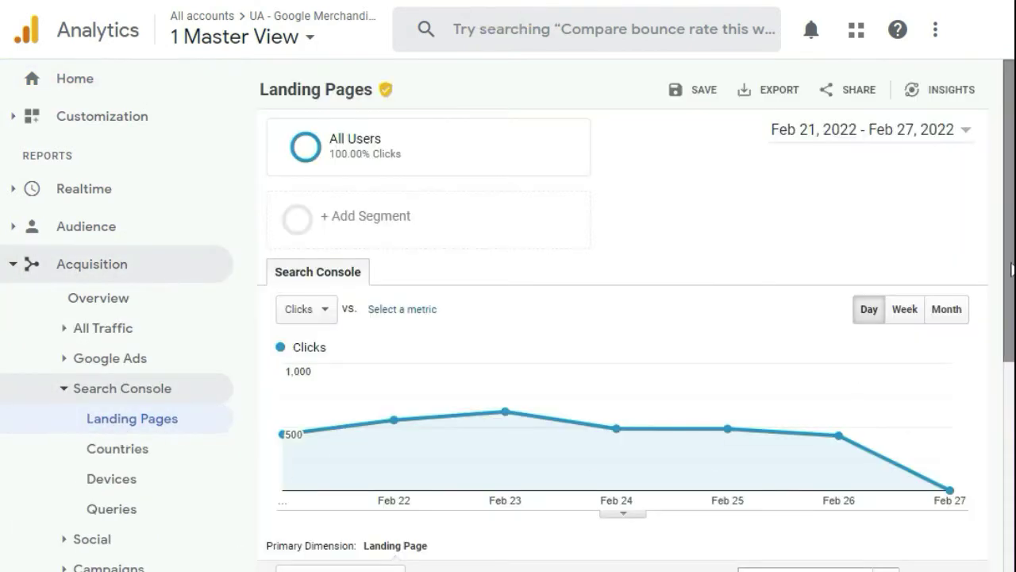
pyautogui.scroll(-7, 623, 318)
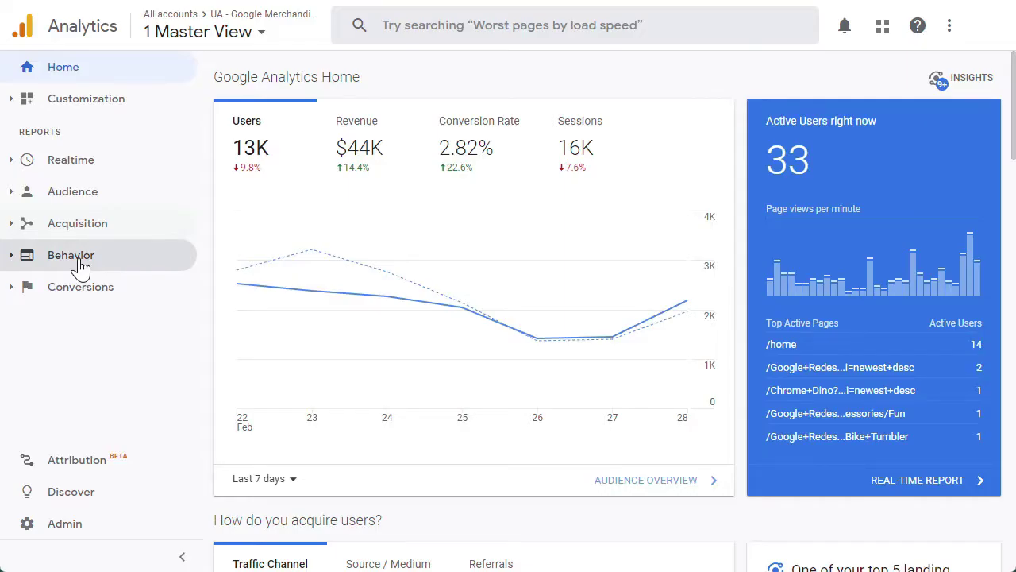
# - Check Behavior > Site Speed Overview's browser load-time table, then switch to Page Timings
pyautogui.click(80, 260)
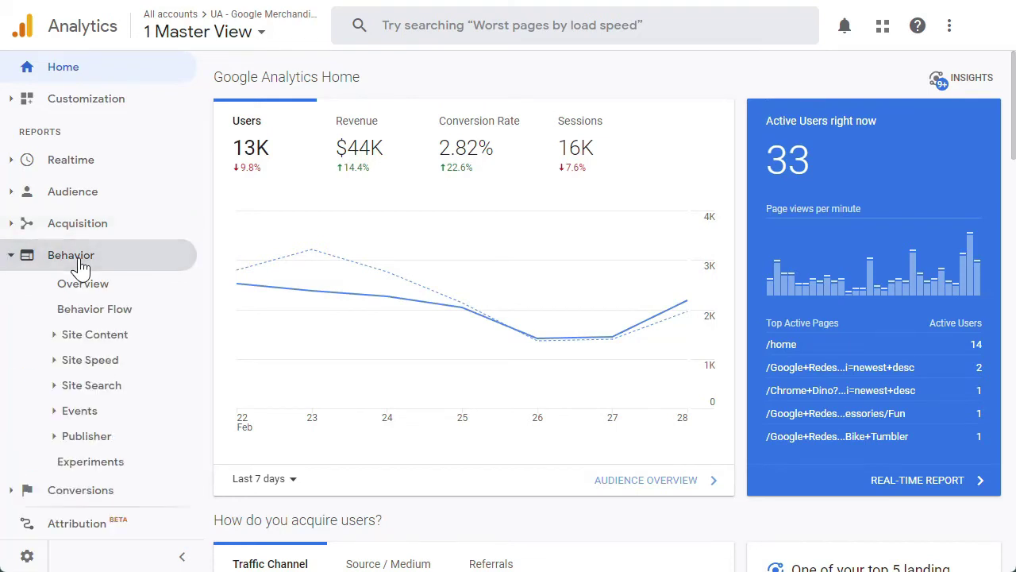
pyautogui.click(79, 367)
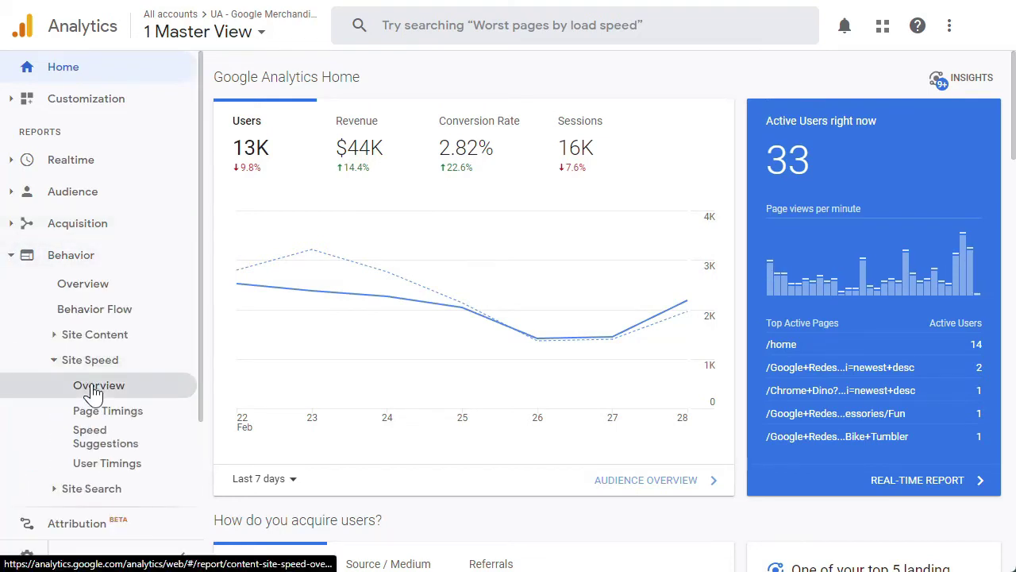
pyautogui.click(99, 387)
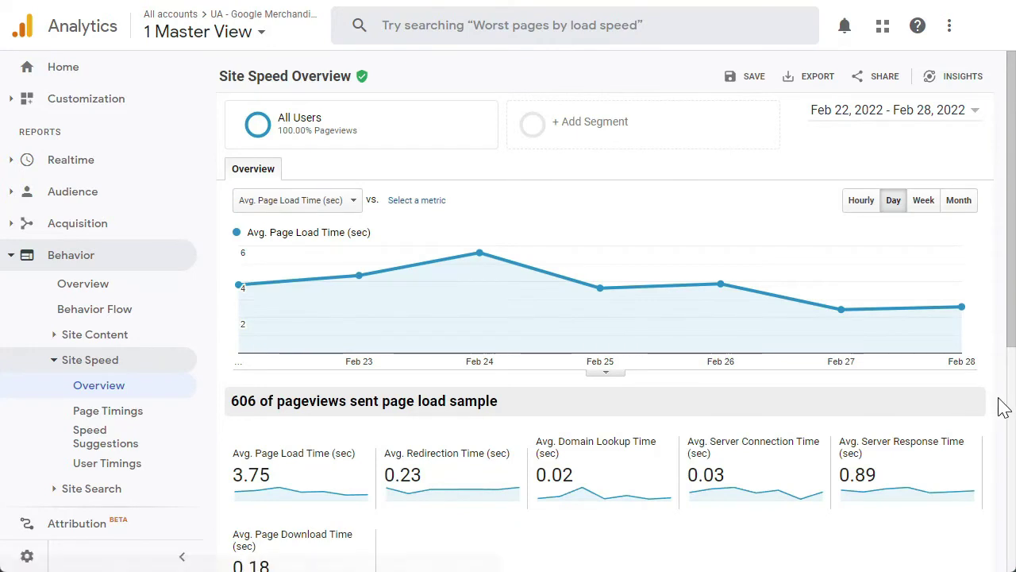
pyautogui.scroll(-4, 1000, 406)
pyautogui.scroll(-2, 1012, 433)
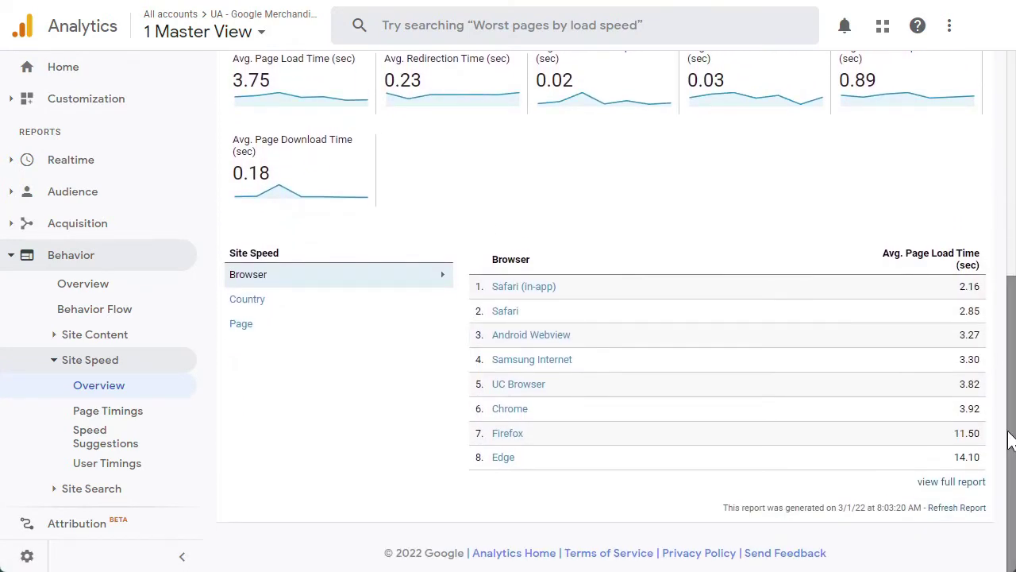
pyautogui.click(107, 422)
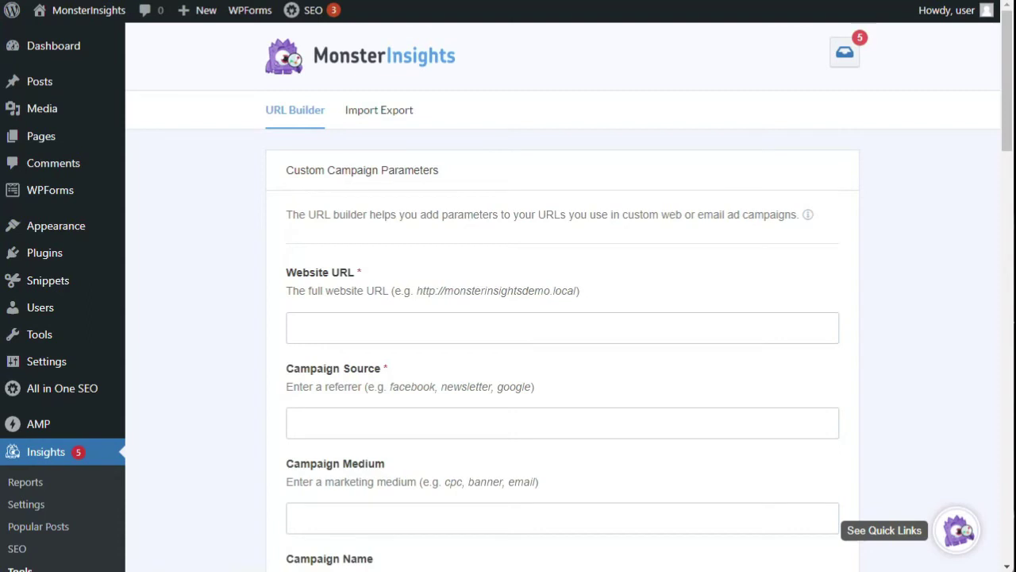
# - Scroll through the URL Builder's Custom Campaign Parameters fields
pyautogui.scroll(-5, 562, 317)
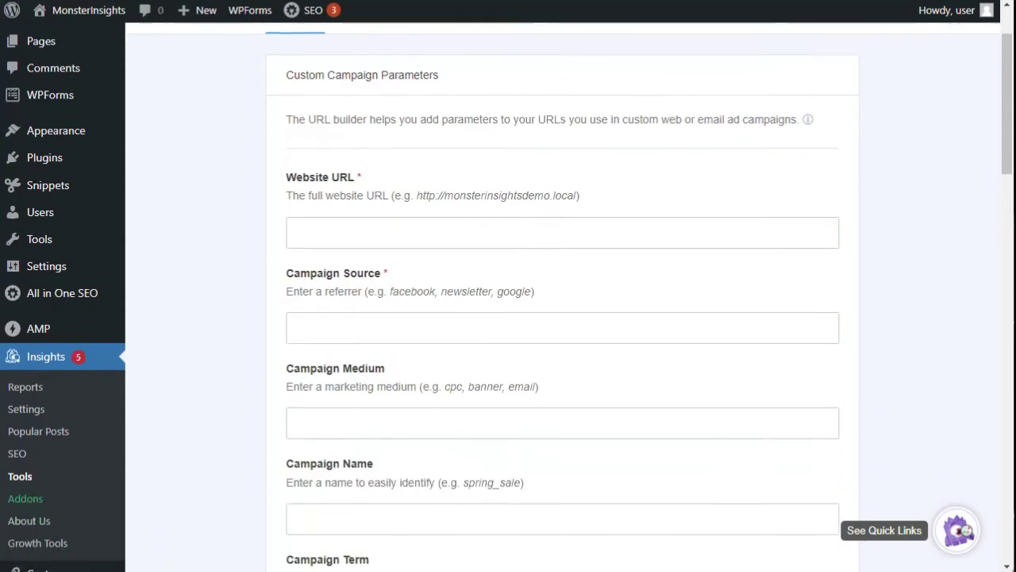
pyautogui.scroll(-3, 562, 318)
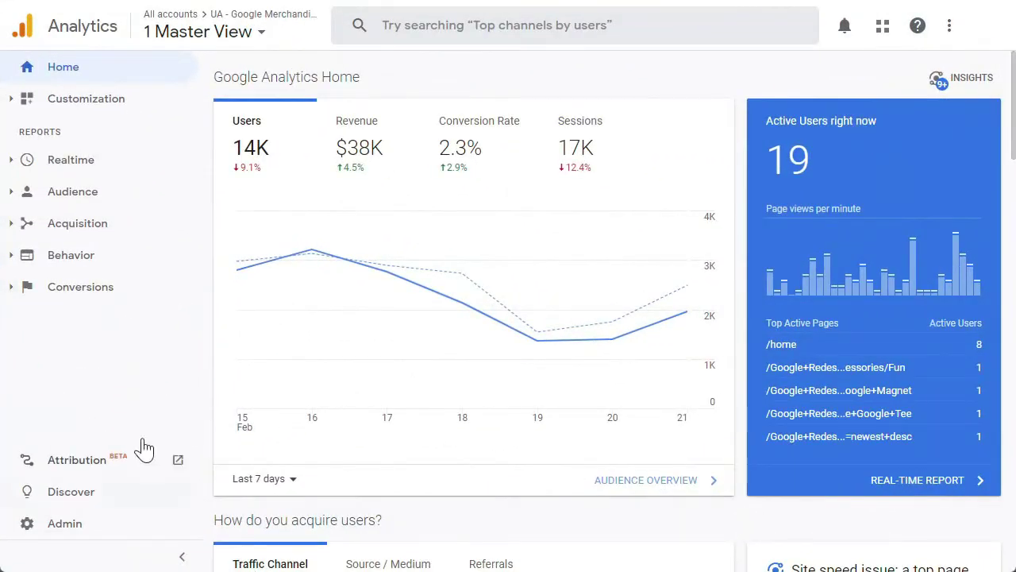
# - Open the Acquisition > Campaigns > All Campaigns report
pyautogui.click(57, 226)
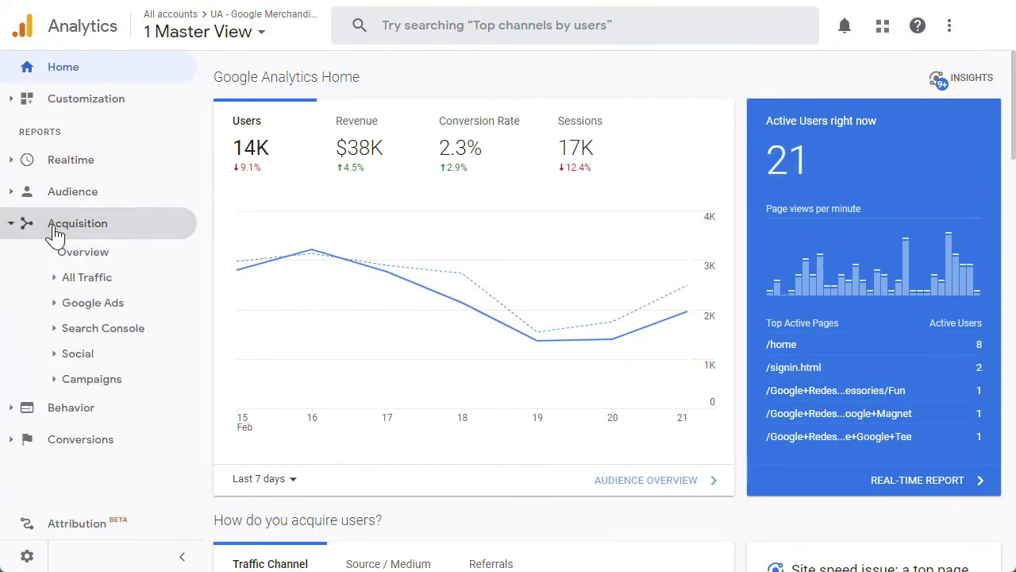
pyautogui.click(82, 380)
pyautogui.click(96, 407)
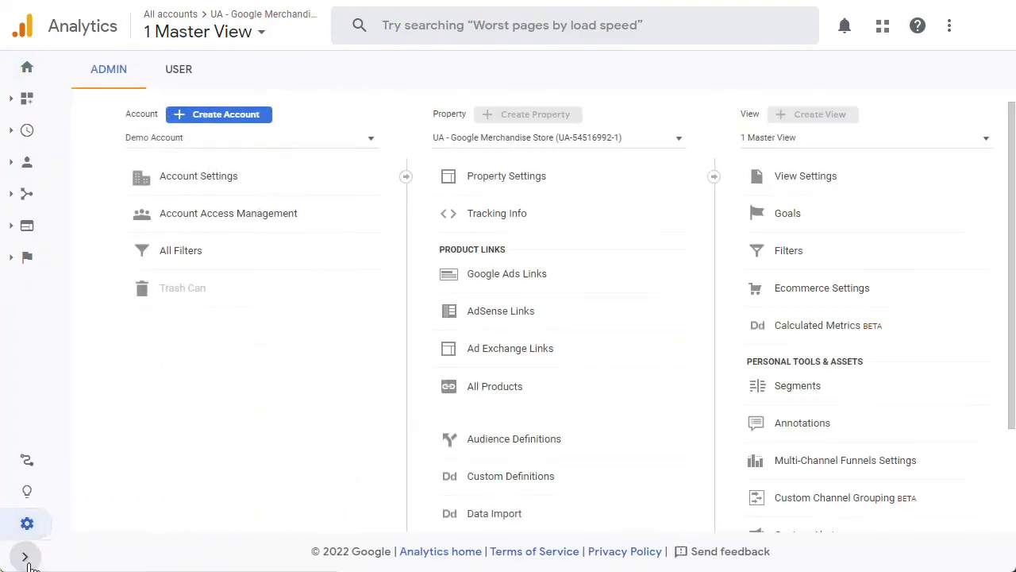
# - Create custom alert 'Decline in Search Traffic' for Medium organic, triggering when Sessions decrease by more than
pyautogui.scroll(-2, 1007, 459)
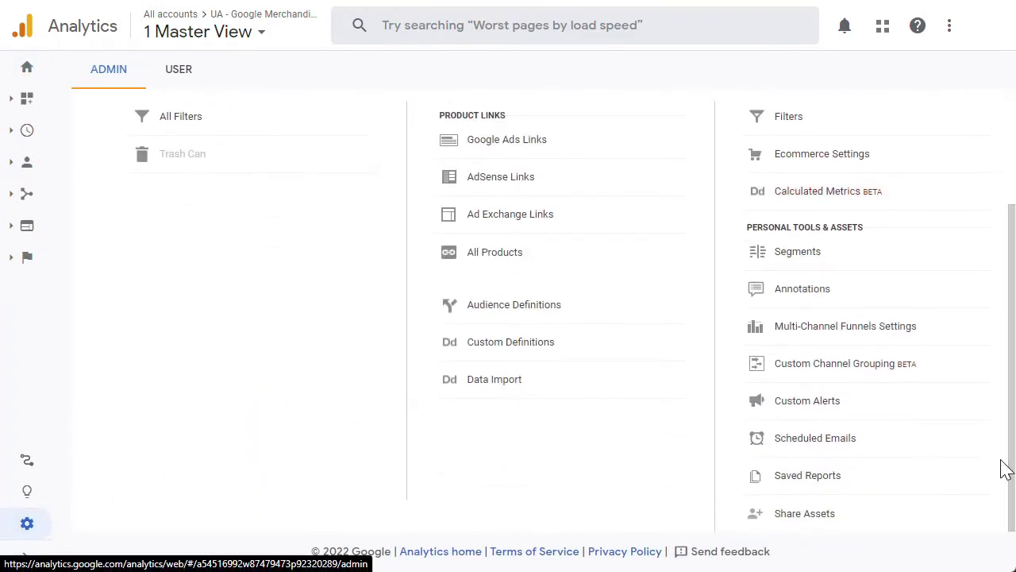
pyautogui.click(817, 402)
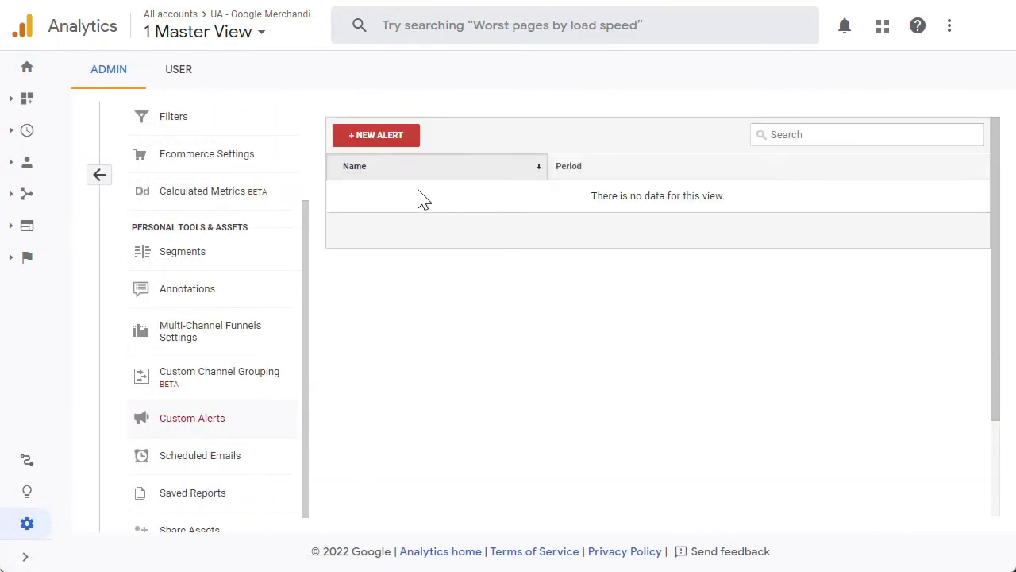
pyautogui.click(388, 142)
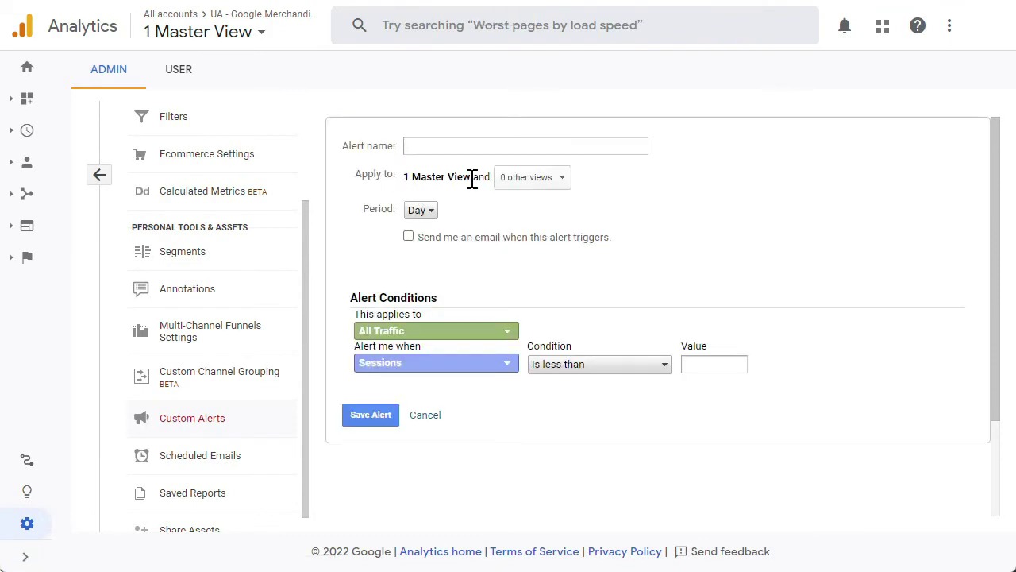
pyautogui.click(492, 144)
pyautogui.write('Decline in Search Traffic')
pyautogui.click(496, 332)
pyautogui.write('Medium')
pyautogui.click(438, 391)
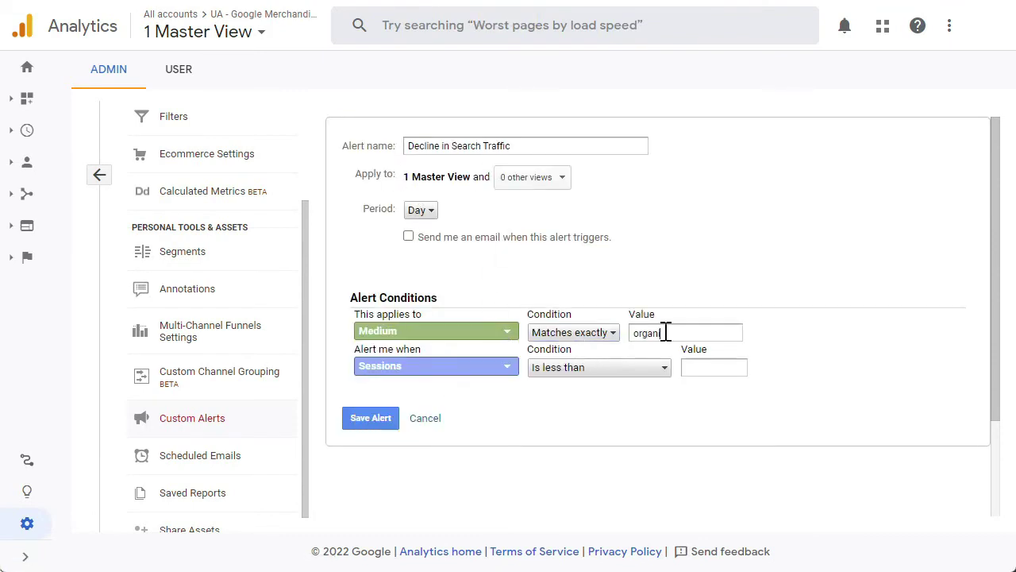
pyautogui.click(545, 367)
pyautogui.click(625, 427)
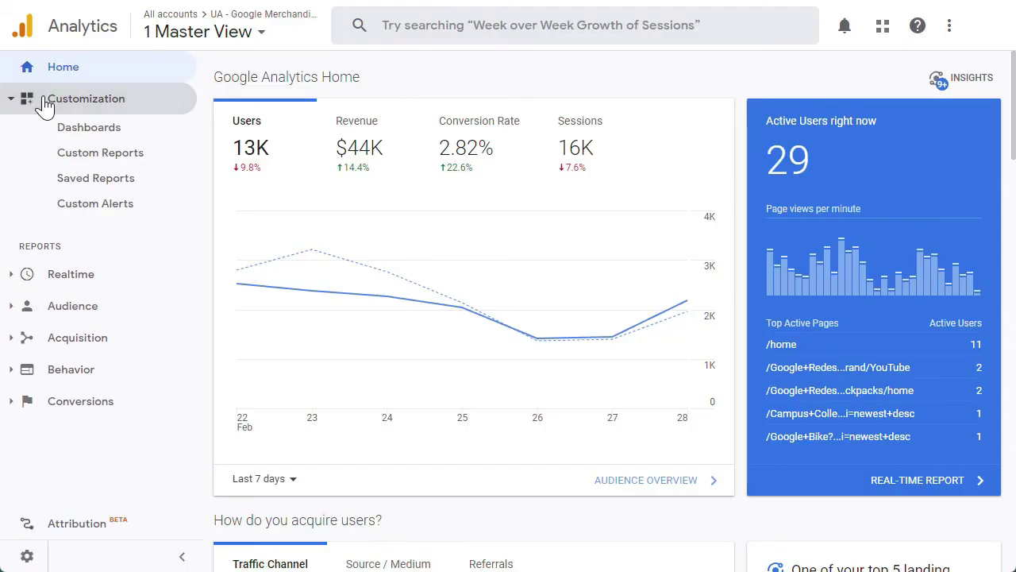
# - Open the Dashboards list and select the Device dashboard
pyautogui.click(83, 133)
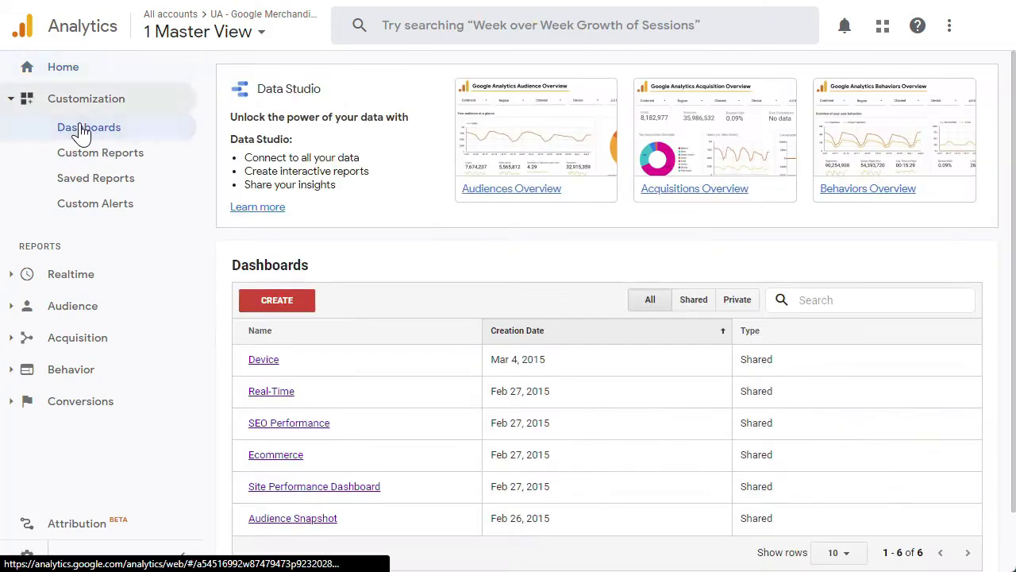
pyautogui.click(265, 365)
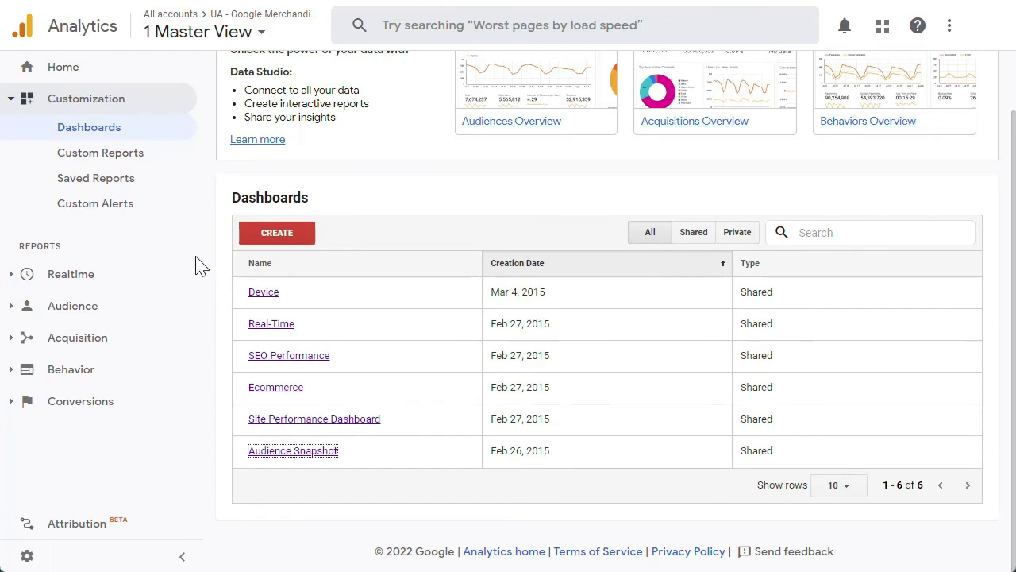
# - Create a blank Untitled Dashboard, leaving the Add a Widget dialog with its default New Widget title
pyautogui.click(287, 231)
pyautogui.click(640, 388)
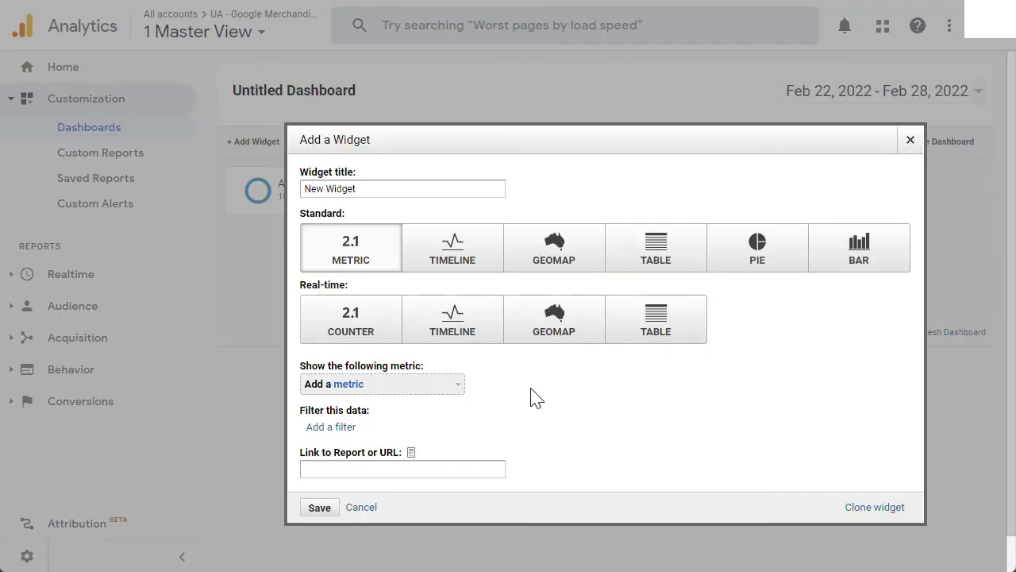